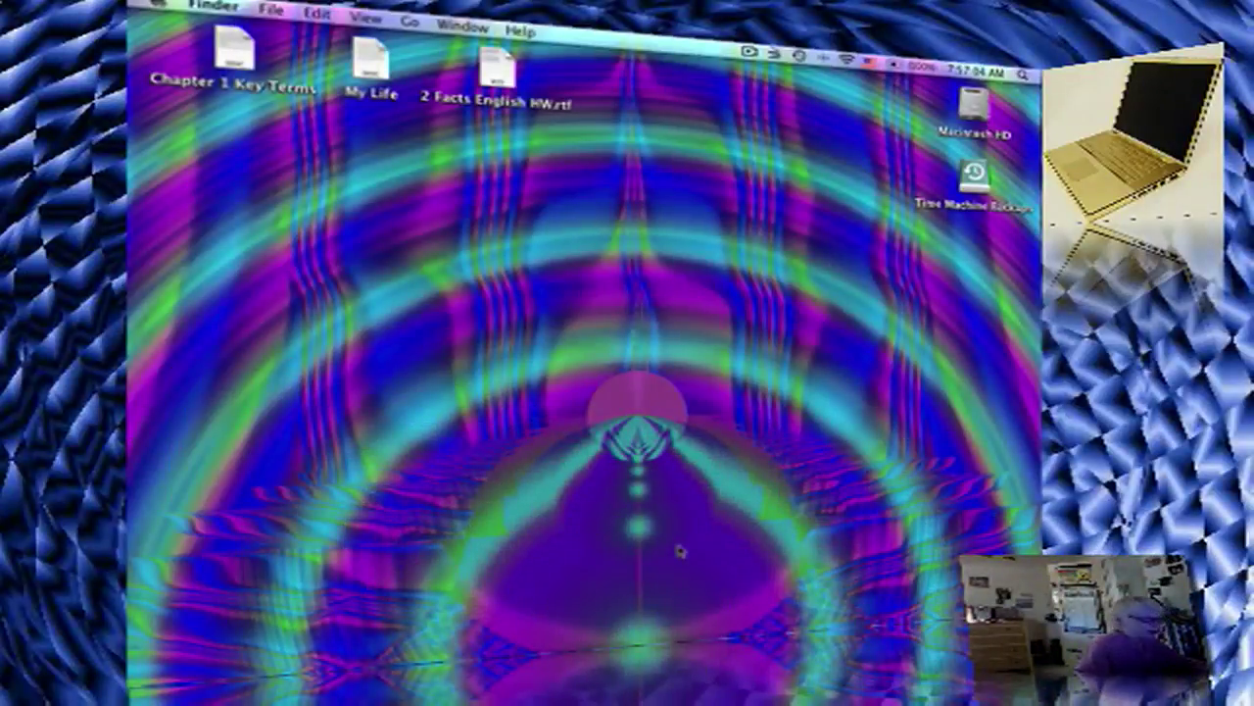
Switch to the YouTube space and open the UrbanElevator account dropdown.
key(ctrl+Left)
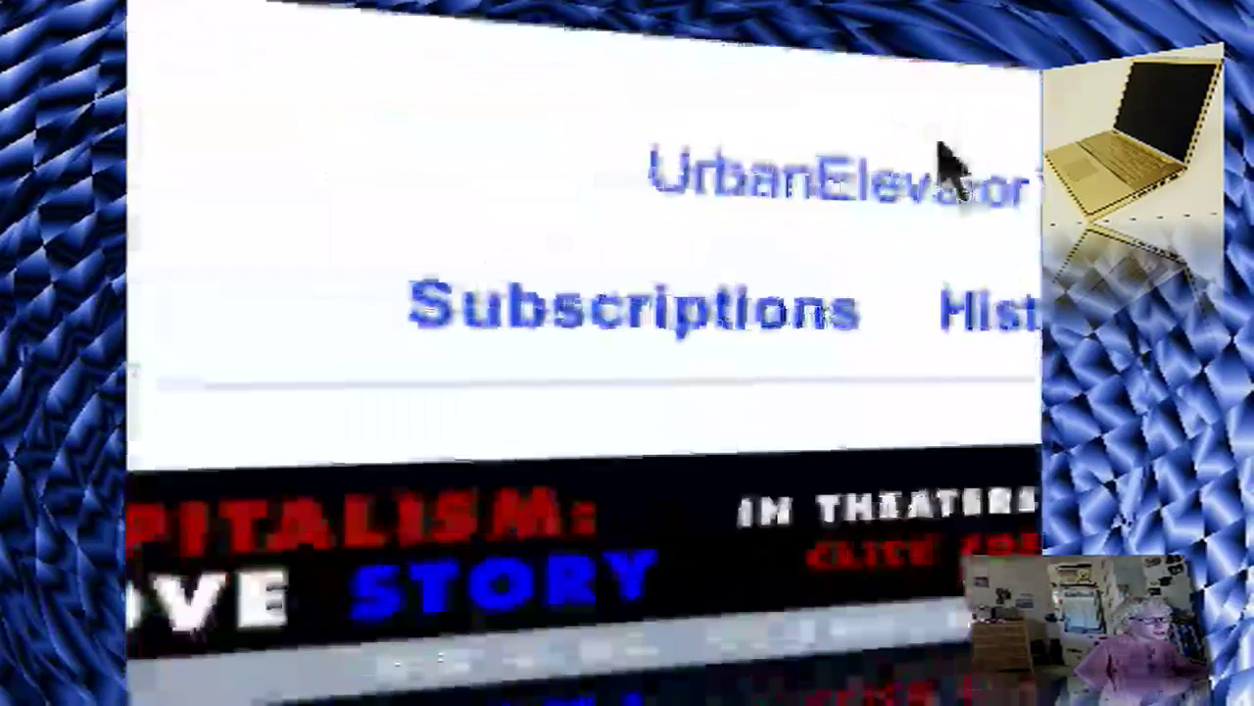
click(946, 149)
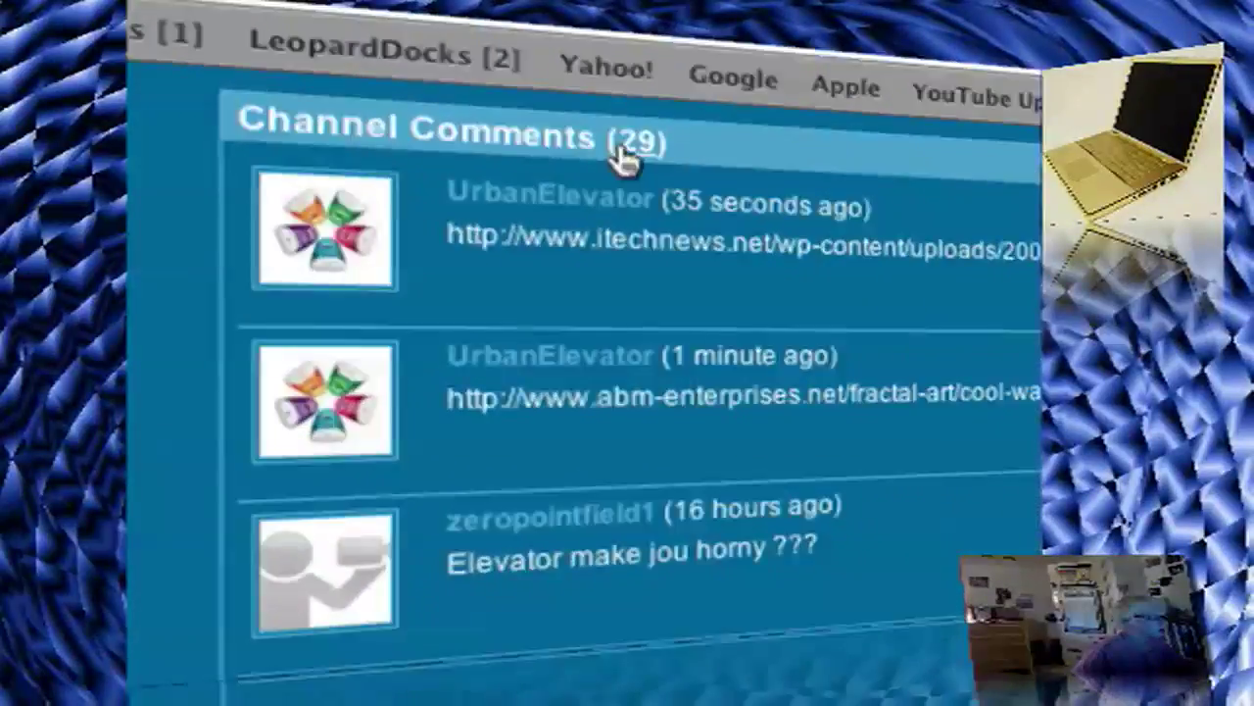
click(621, 160)
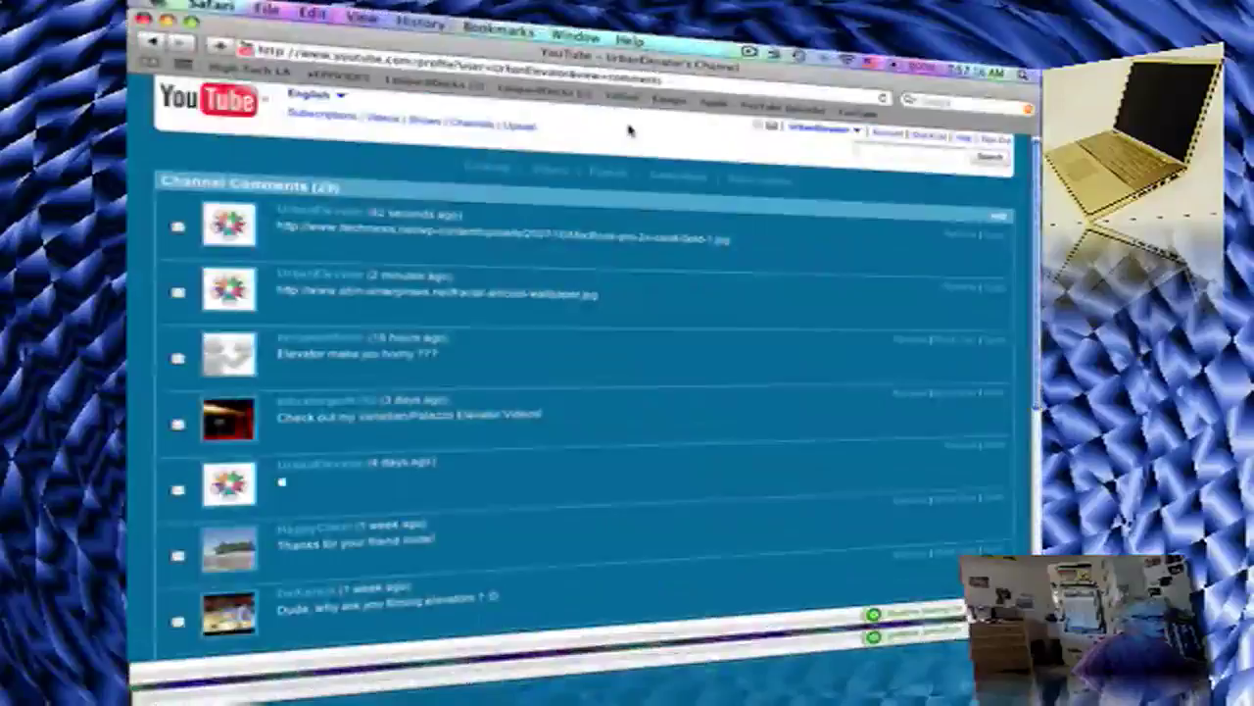
scroll(496, 186, down, 3)
scroll(491, 192, down, 5)
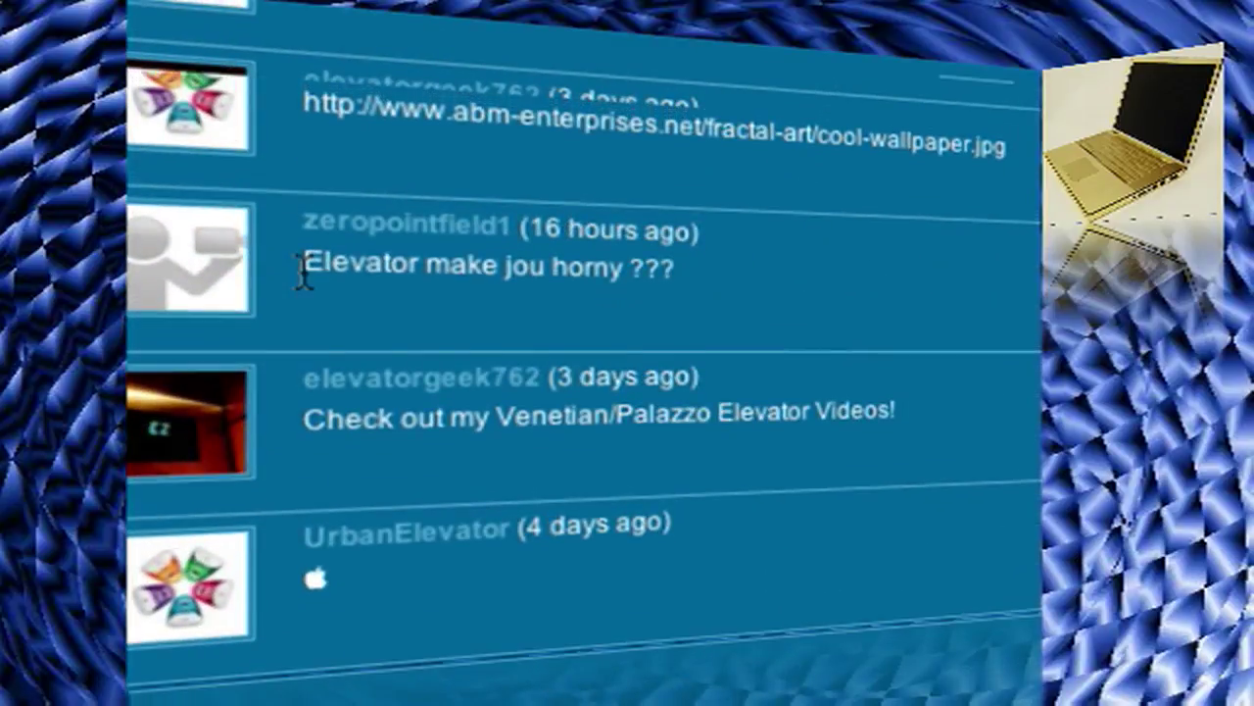
scroll(302, 270, up, 1)
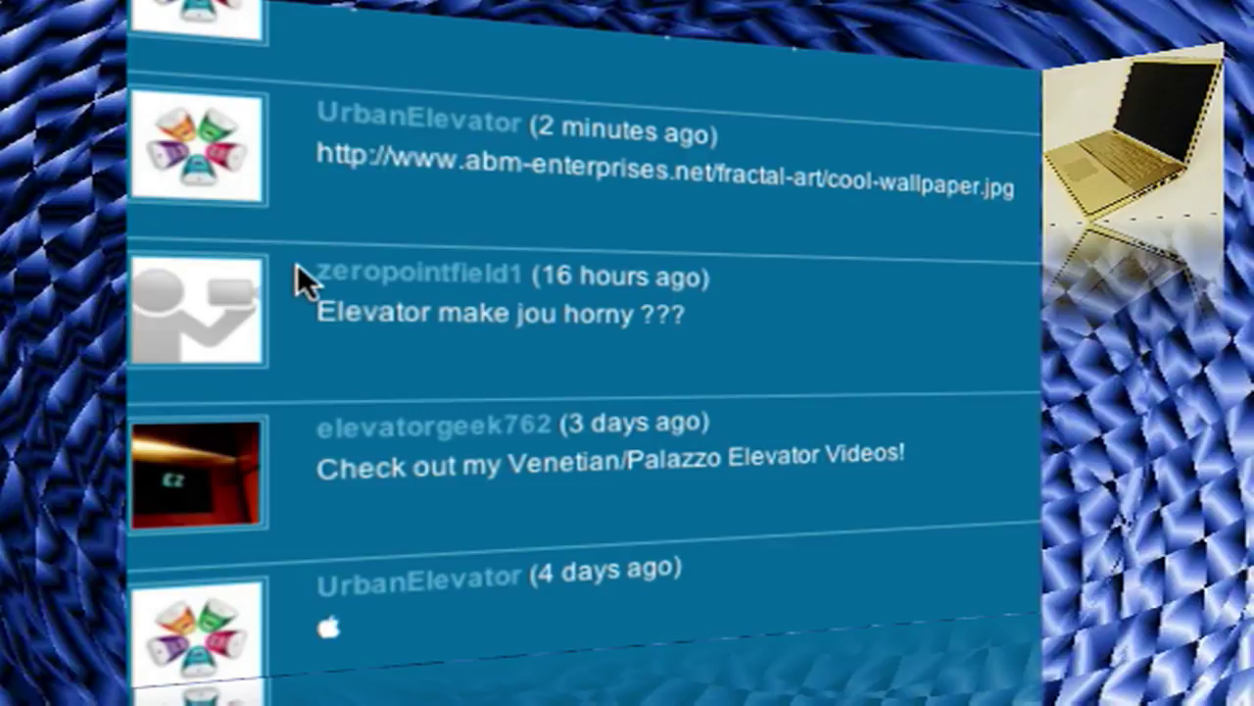
scroll(297, 255, up, 2)
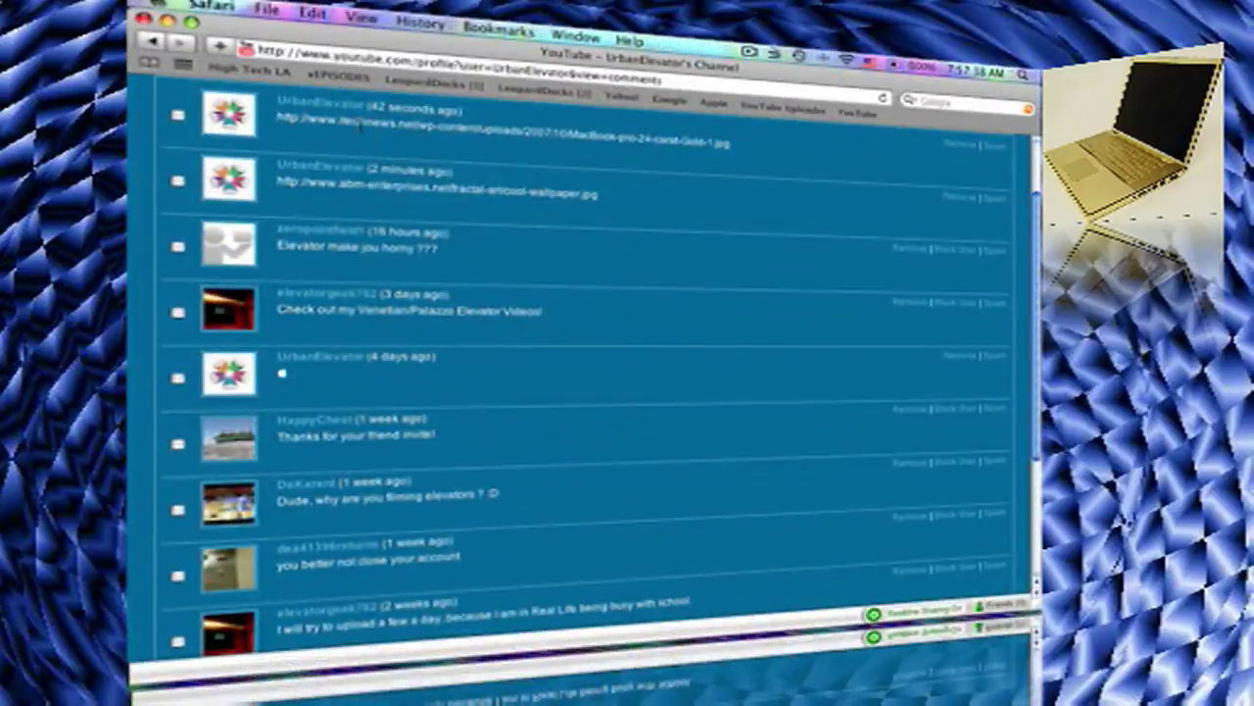
scroll(355, 130, down, 5)
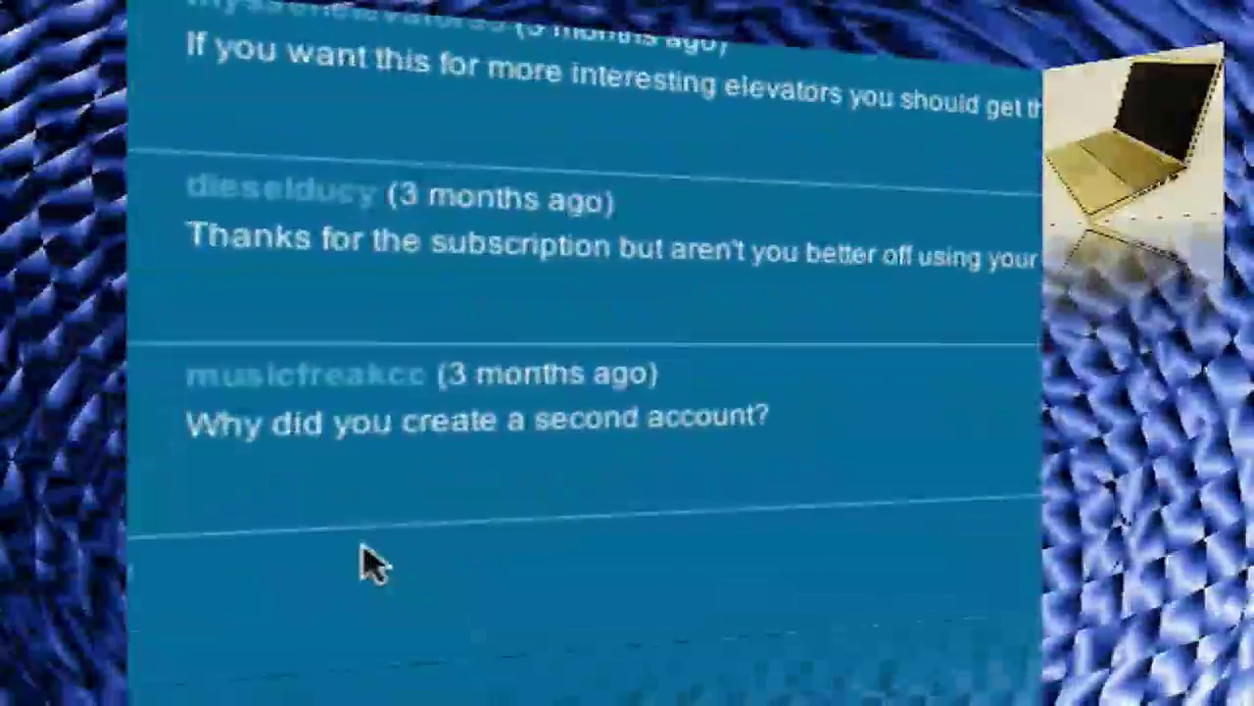
scroll(322, 513, up, 2)
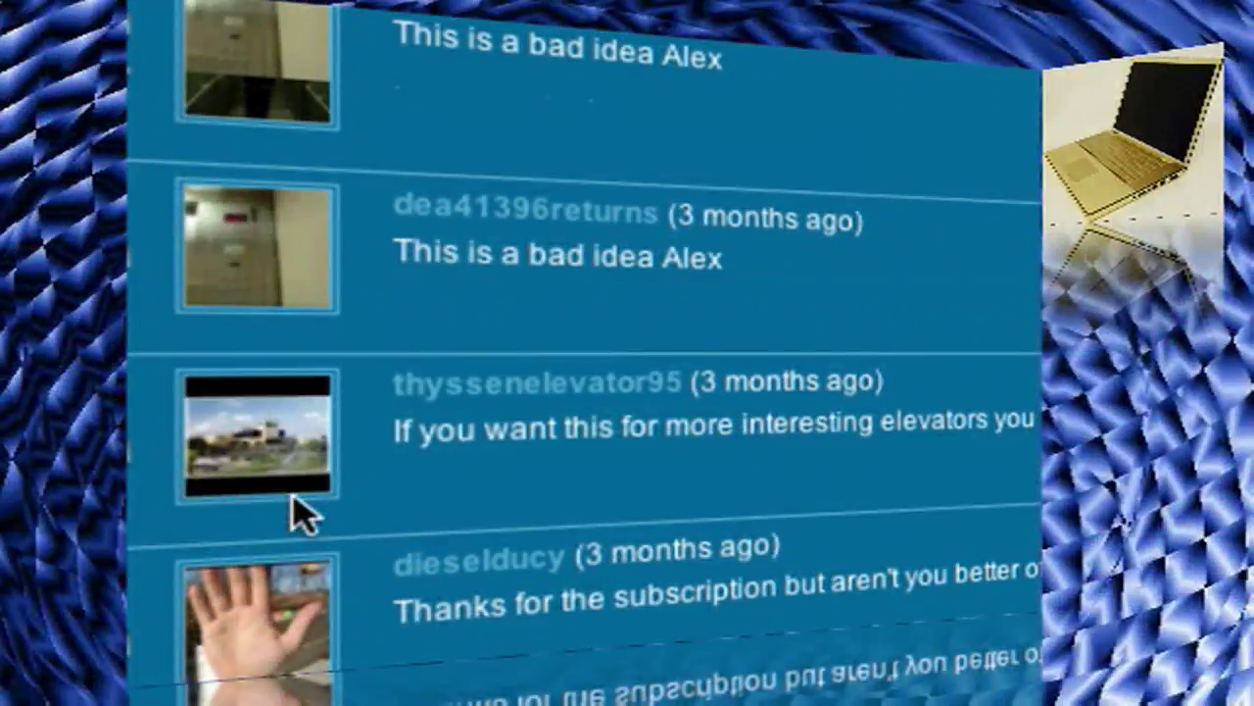
scroll(299, 515, up, 3)
scroll(299, 514, up, 1)
scroll(316, 448, up, 3)
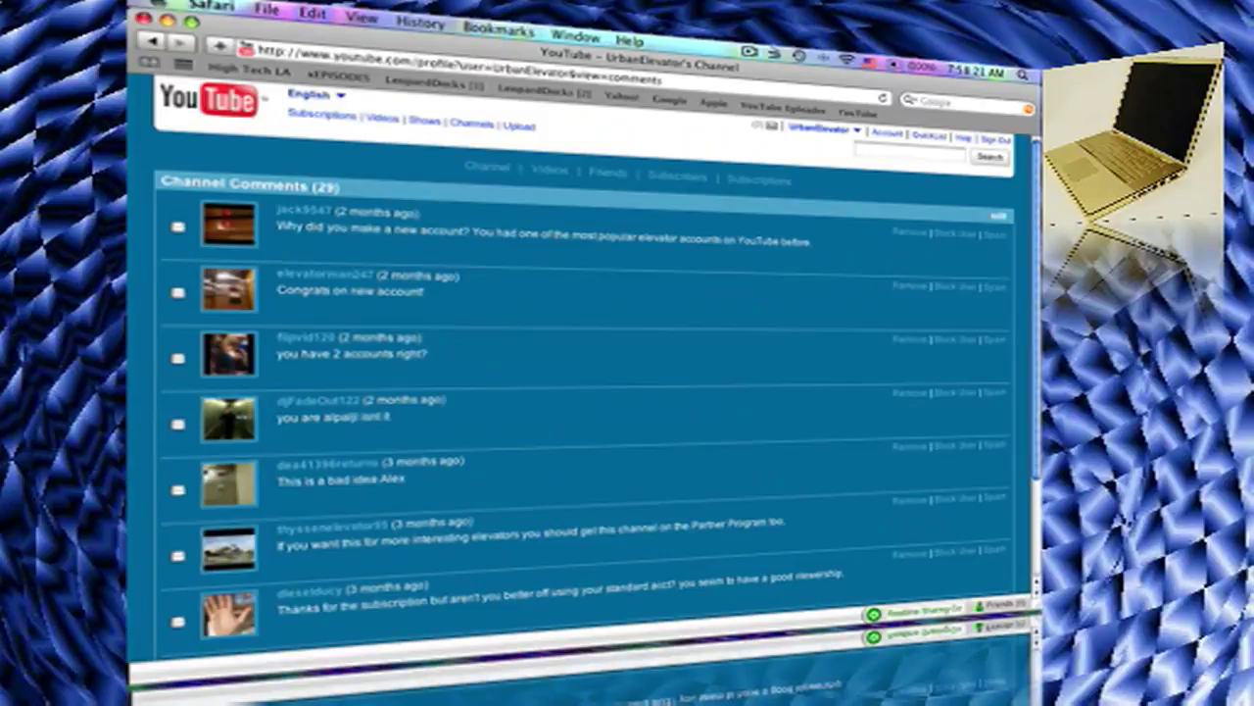
Switch Spaces from YouTube back to the Finder desktop.
key(ctrl+Right)
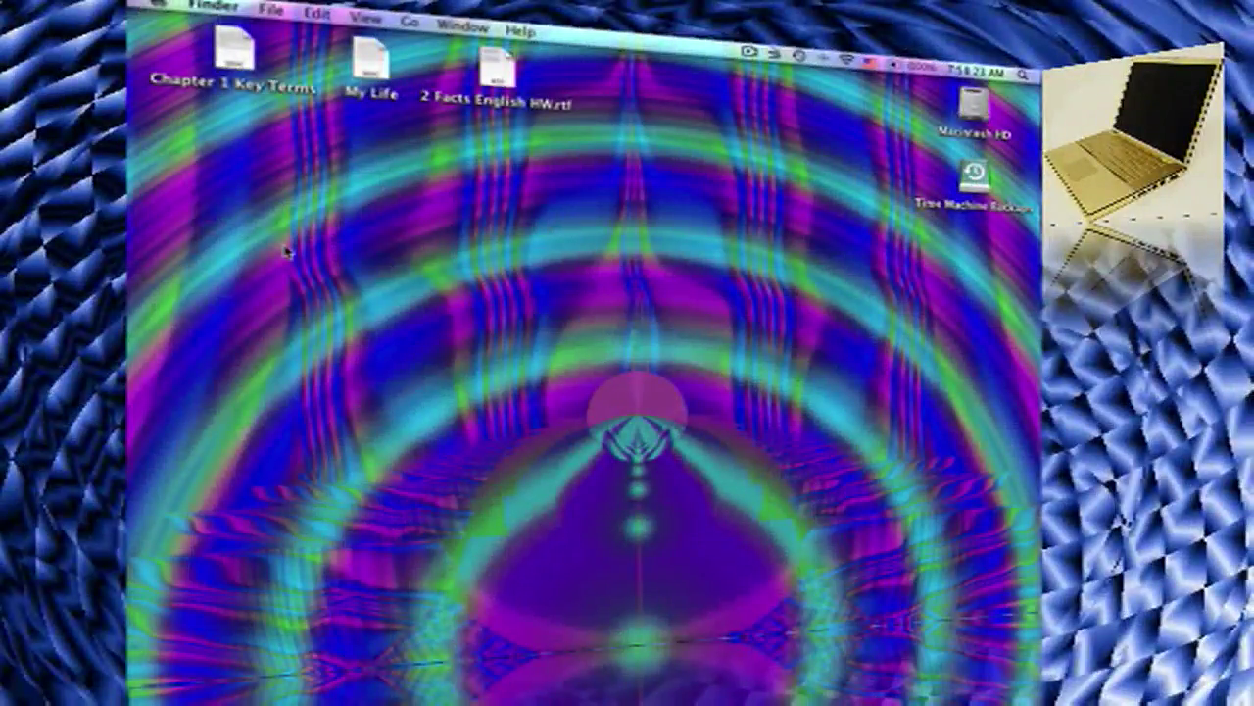